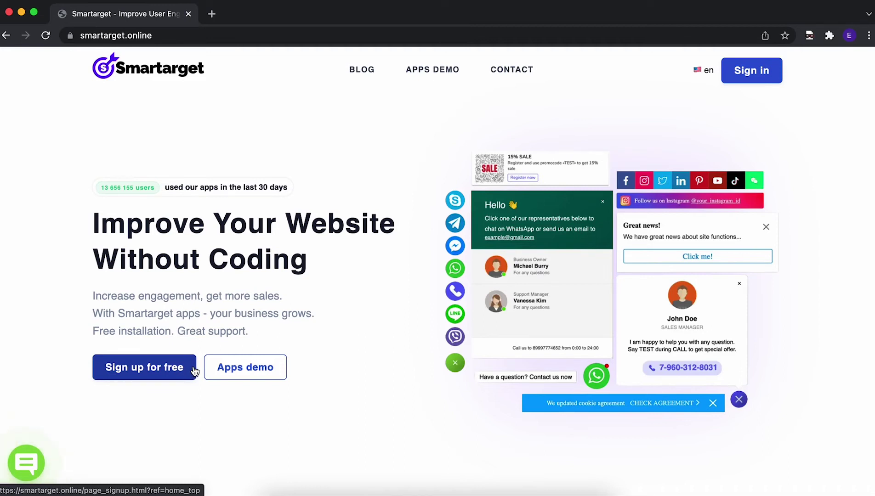
Open the Lucky Wheel app from Apps Demo and select the placeholder email and Telegram handle
{"action": "left_click", "coordinate": [444, 72]}
{"action": "scroll", "coordinate": [137, 322], "scroll_direction": "down", "scroll_amount": 5}
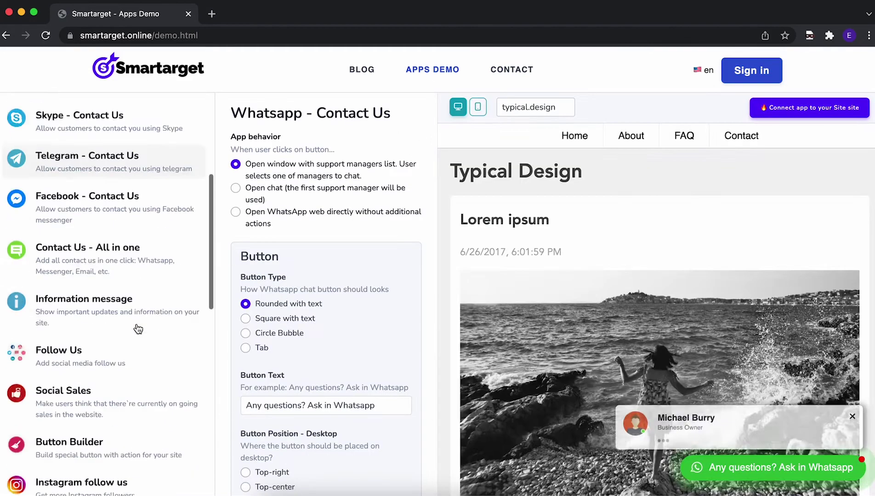
{"action": "scroll", "coordinate": [109, 287], "scroll_direction": "down", "scroll_amount": 5}
{"action": "left_click", "coordinate": [90, 455]}
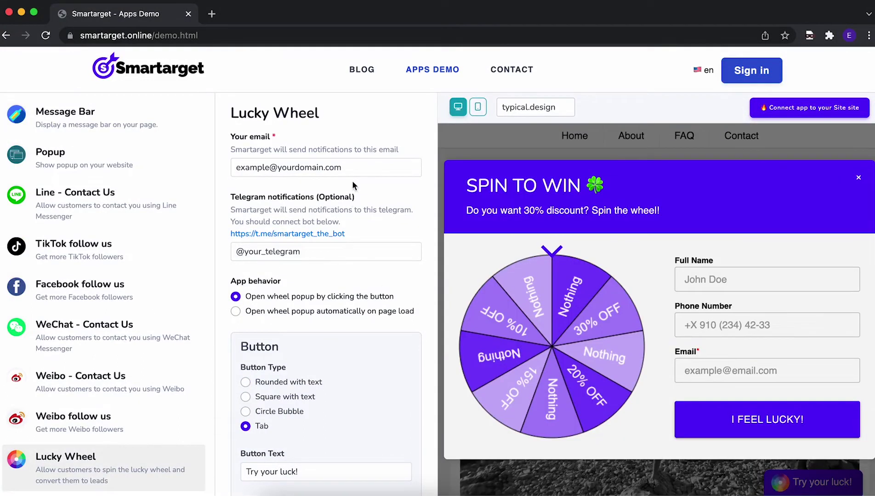
{"action": "left_click_drag", "start_coordinate": [359, 167], "coordinate": [233, 167]}
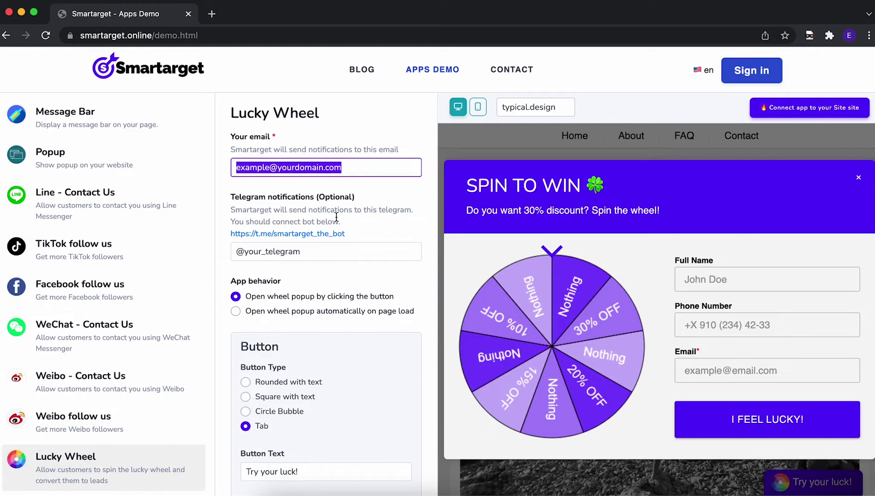
{"action": "left_click_drag", "start_coordinate": [326, 253], "coordinate": [236, 251]}
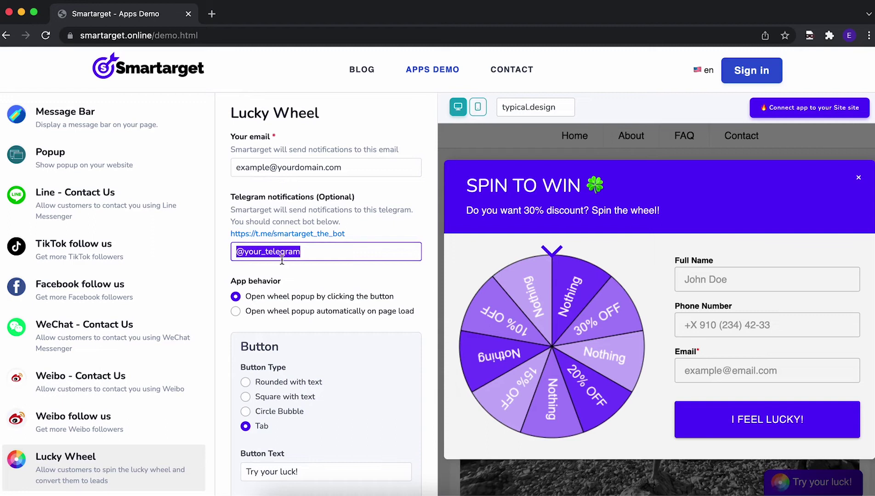
{"action": "scroll", "coordinate": [349, 275], "scroll_direction": "down", "scroll_amount": 4}
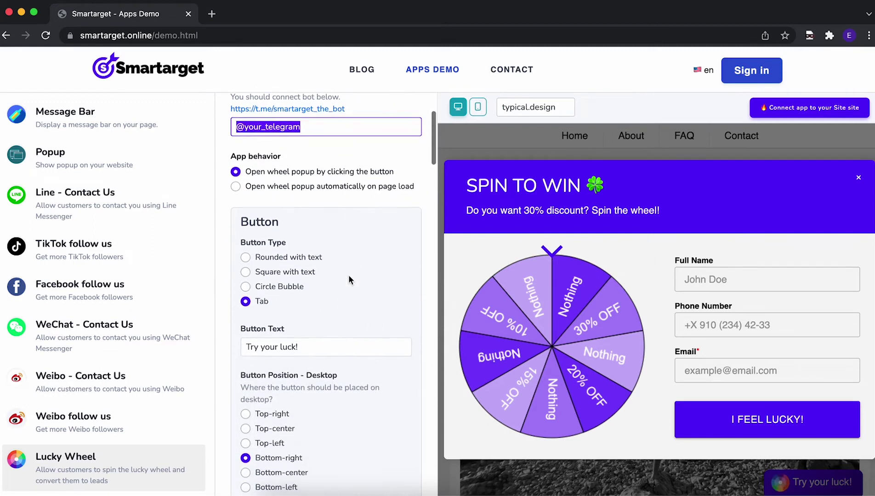
{"action": "scroll", "coordinate": [349, 275], "scroll_direction": "down", "scroll_amount": 1}
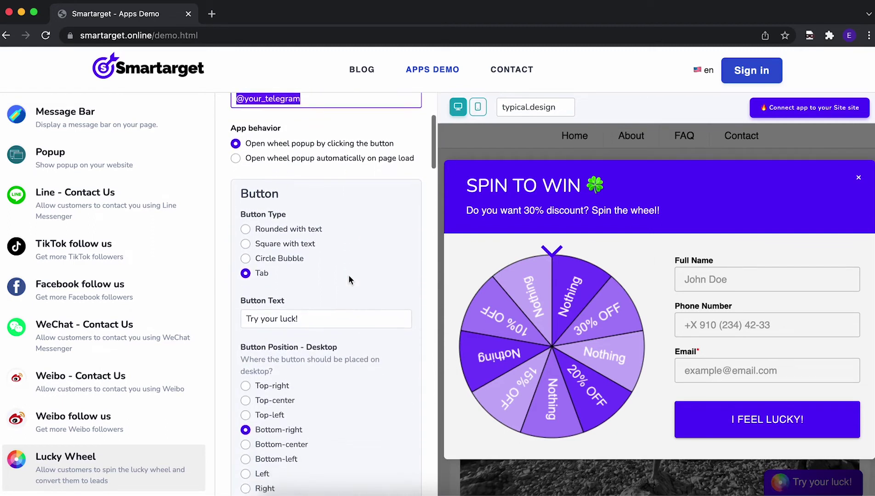
Set the Lucky Wheel button to Square with text and desktop position Top-center
{"action": "left_click", "coordinate": [280, 220]}
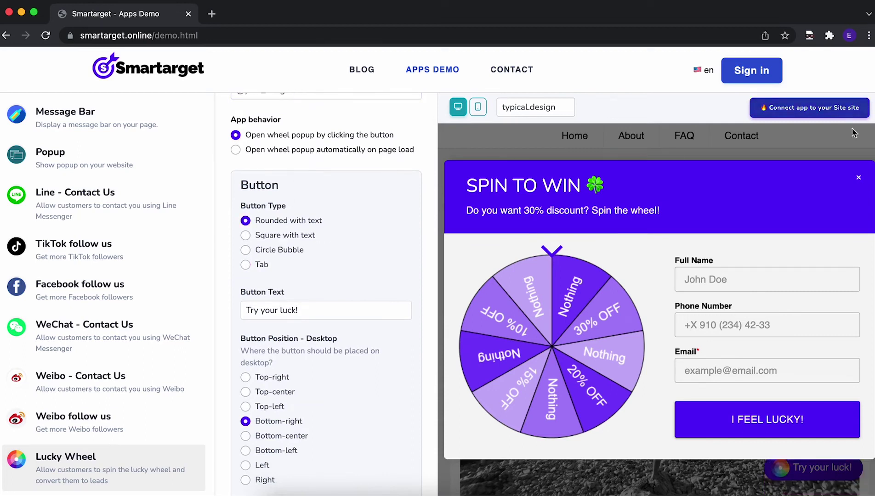
{"action": "left_click", "coordinate": [858, 179]}
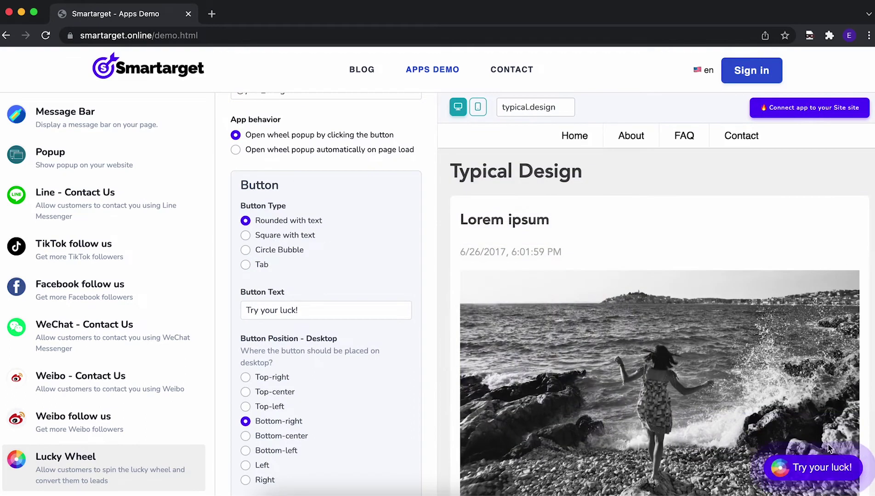
{"action": "left_click", "coordinate": [299, 237]}
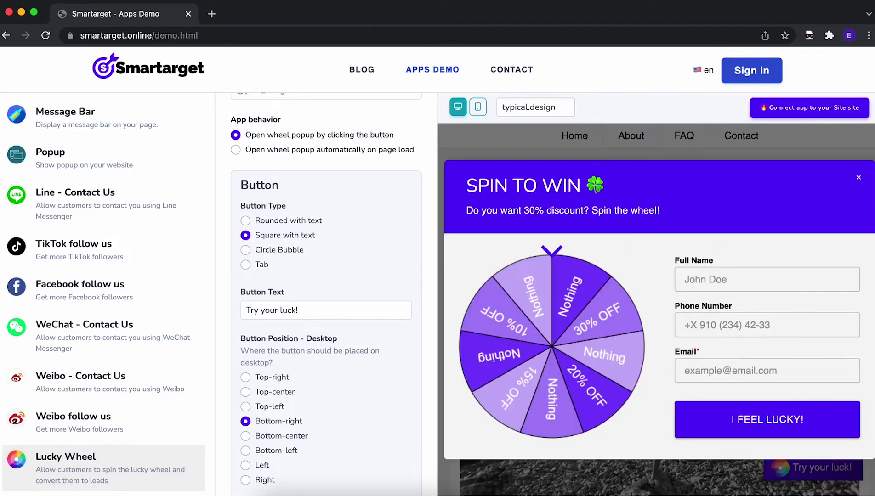
{"action": "left_click", "coordinate": [858, 179]}
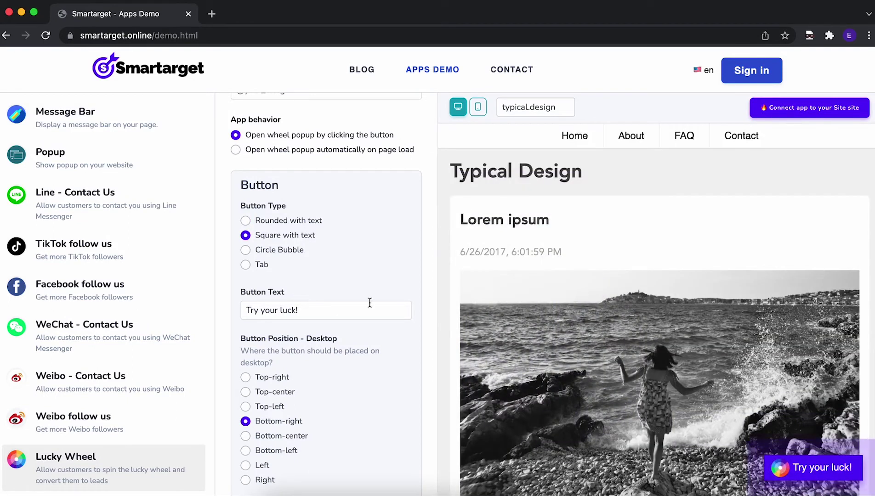
{"action": "triple_click", "coordinate": [320, 311]}
{"action": "scroll", "coordinate": [320, 311], "scroll_direction": "down", "scroll_amount": 3}
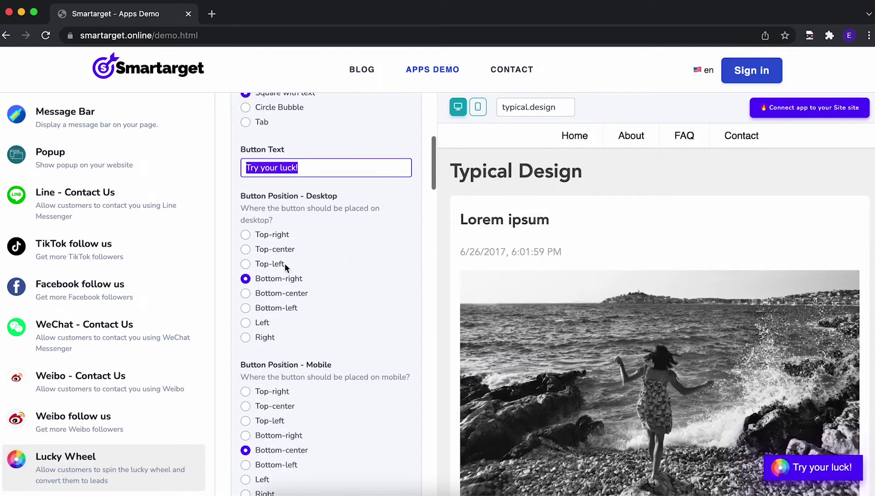
{"action": "left_click", "coordinate": [283, 251]}
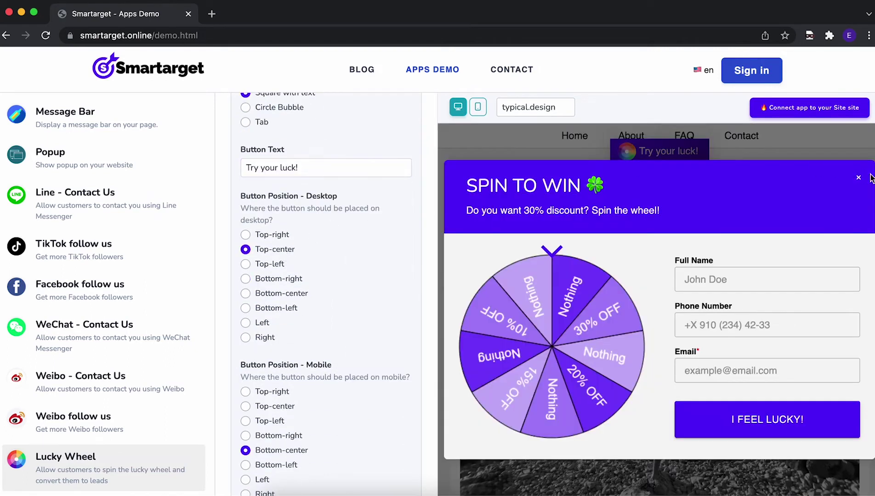
{"action": "scroll", "coordinate": [293, 317], "scroll_direction": "down", "scroll_amount": 5}
{"action": "scroll", "coordinate": [292, 317], "scroll_direction": "down", "scroll_amount": 3}
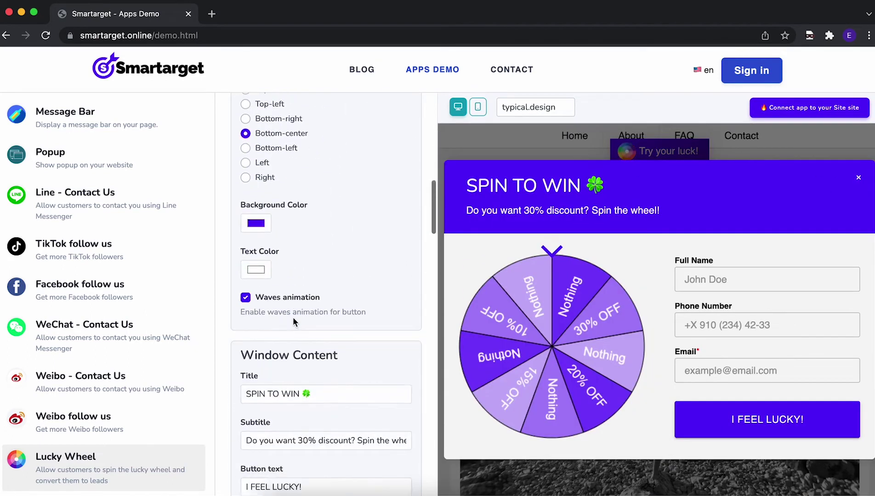
{"action": "scroll", "coordinate": [291, 314], "scroll_direction": "down", "scroll_amount": 2}
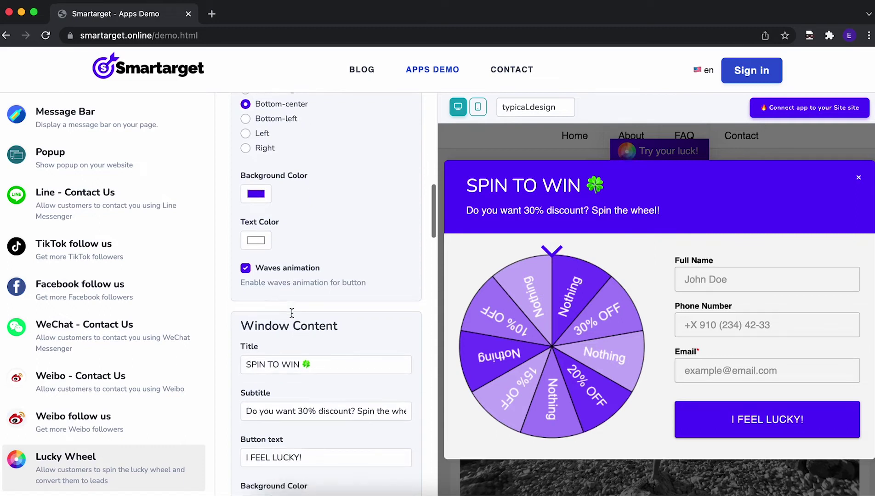
{"action": "scroll", "coordinate": [291, 314], "scroll_direction": "down", "scroll_amount": 2}
{"action": "scroll", "coordinate": [291, 314], "scroll_direction": "down", "scroll_amount": 1}
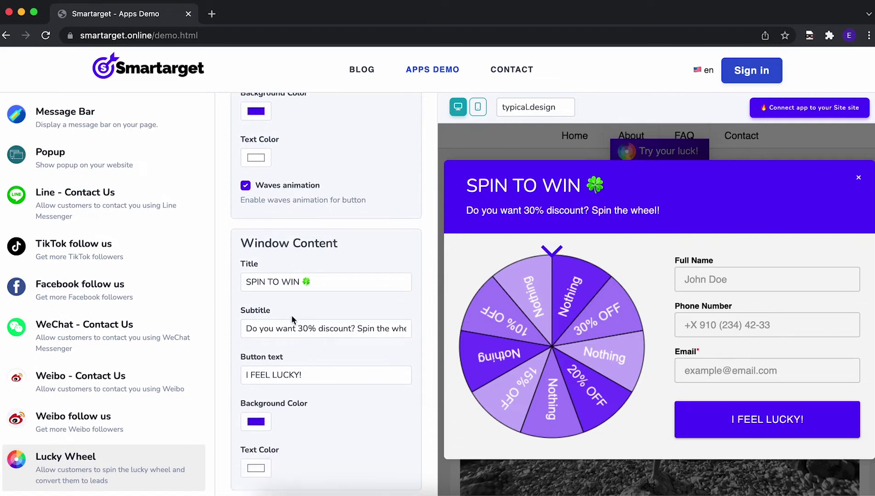
{"action": "scroll", "coordinate": [291, 314], "scroll_direction": "down", "scroll_amount": 3}
{"action": "scroll", "coordinate": [291, 315], "scroll_direction": "down", "scroll_amount": 2}
{"action": "scroll", "coordinate": [291, 315], "scroll_direction": "down", "scroll_amount": 2}
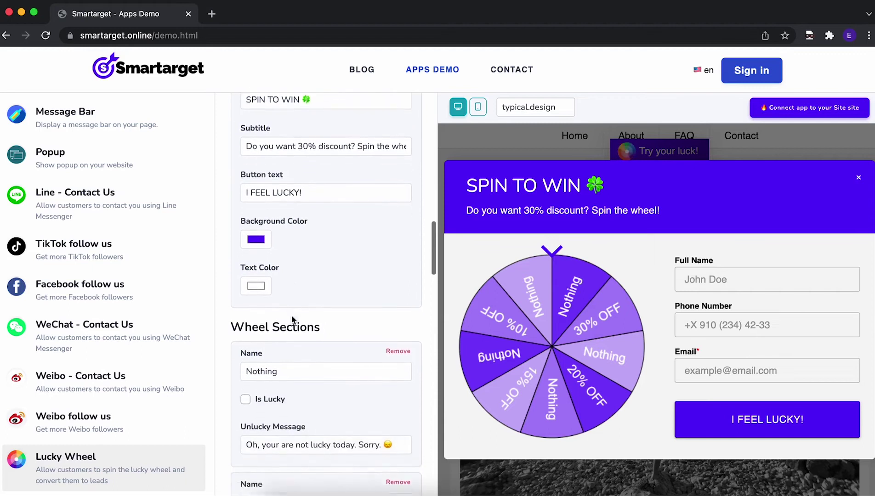
{"action": "scroll", "coordinate": [292, 316], "scroll_direction": "down", "scroll_amount": 2}
{"action": "scroll", "coordinate": [292, 315], "scroll_direction": "down", "scroll_amount": 2}
{"action": "scroll", "coordinate": [291, 315], "scroll_direction": "down", "scroll_amount": 1}
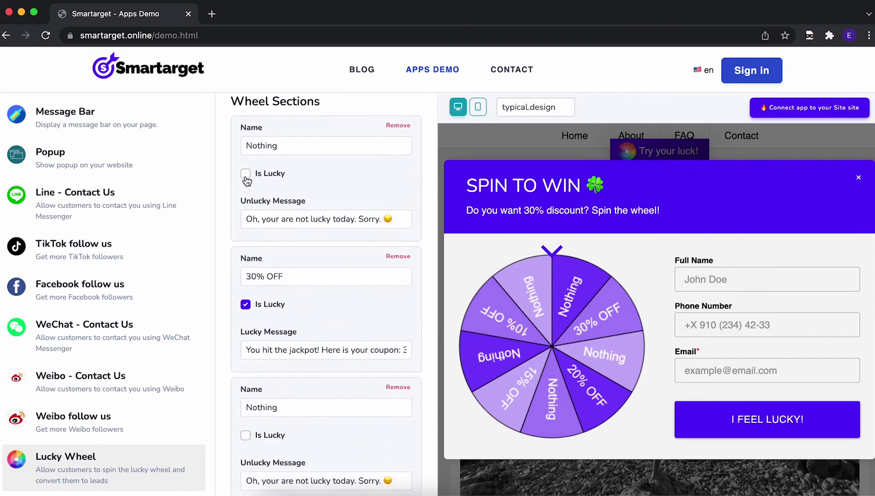
{"action": "left_click", "coordinate": [245, 175]}
{"action": "left_click", "coordinate": [246, 174]}
{"action": "left_click", "coordinate": [315, 350]}
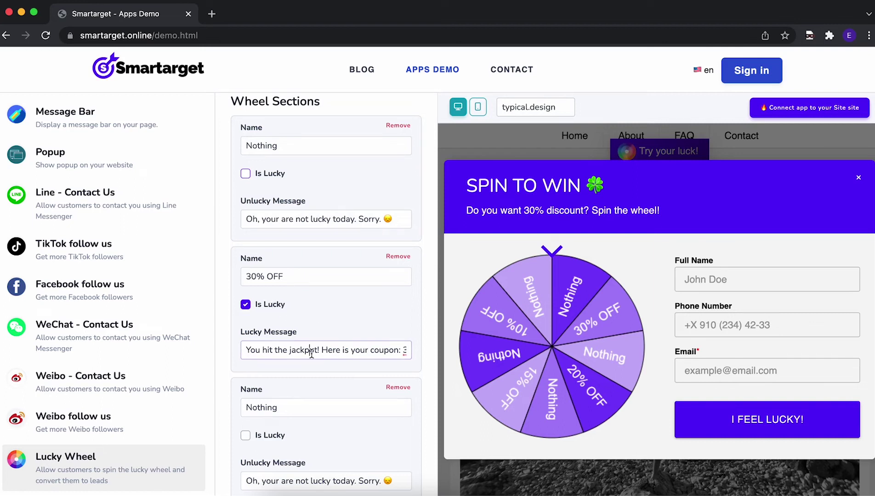
{"action": "scroll", "coordinate": [311, 350], "scroll_direction": "right", "scroll_amount": 4}
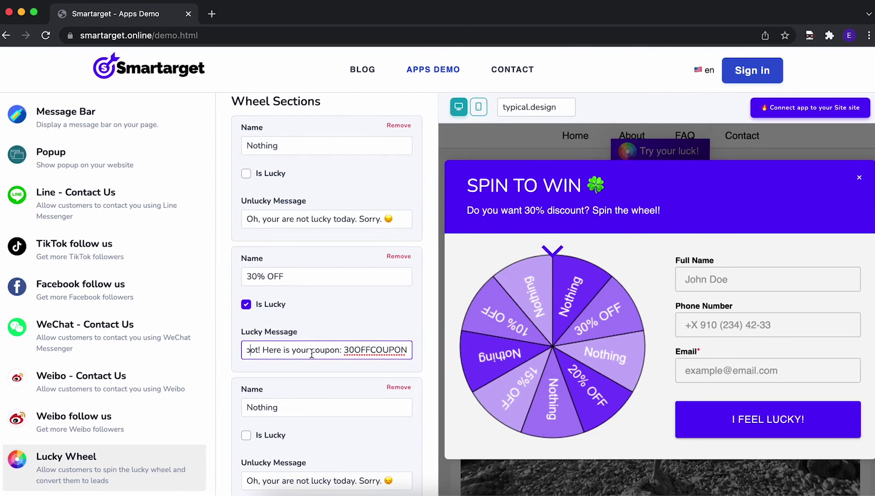
{"action": "scroll", "coordinate": [311, 350], "scroll_direction": "left", "scroll_amount": 4}
{"action": "scroll", "coordinate": [324, 291], "scroll_direction": "down", "scroll_amount": 4}
{"action": "scroll", "coordinate": [324, 290], "scroll_direction": "down", "scroll_amount": 3}
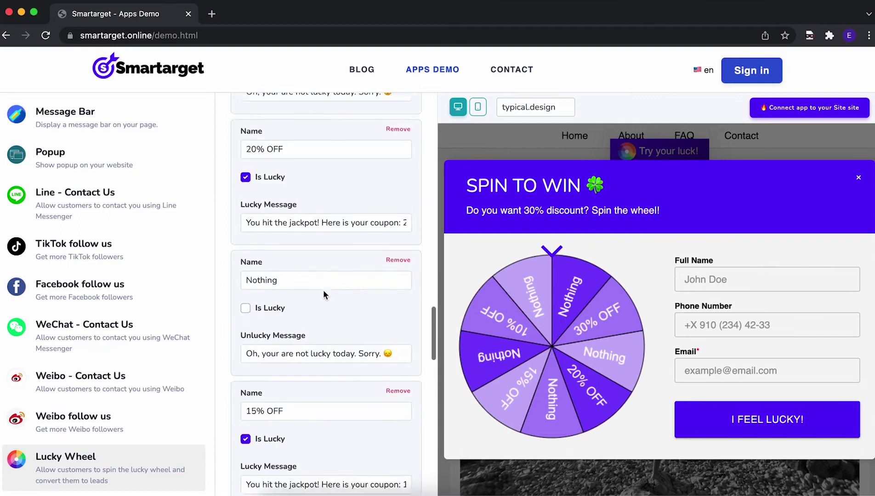
{"action": "scroll", "coordinate": [324, 290], "scroll_direction": "down", "scroll_amount": 3}
{"action": "scroll", "coordinate": [323, 290], "scroll_direction": "down", "scroll_amount": 3}
{"action": "scroll", "coordinate": [323, 290], "scroll_direction": "down", "scroll_amount": 3}
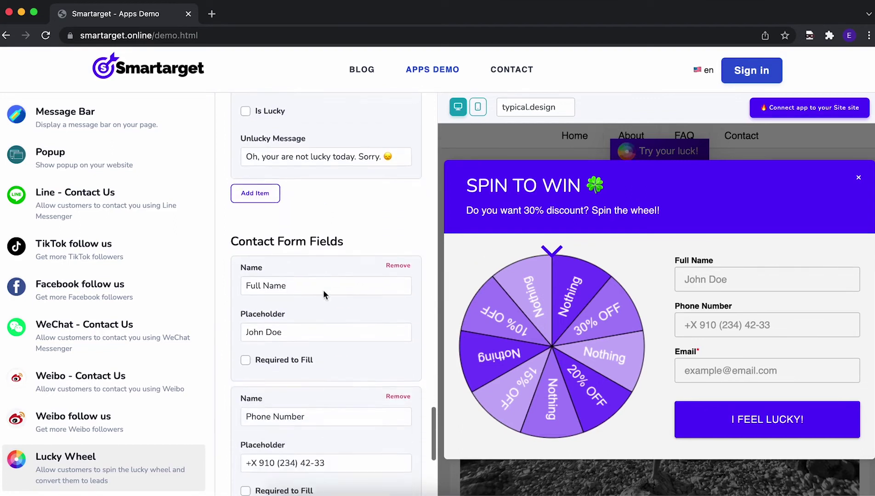
{"action": "scroll", "coordinate": [323, 289], "scroll_direction": "down", "scroll_amount": 3}
{"action": "scroll", "coordinate": [323, 290], "scroll_direction": "down", "scroll_amount": 2}
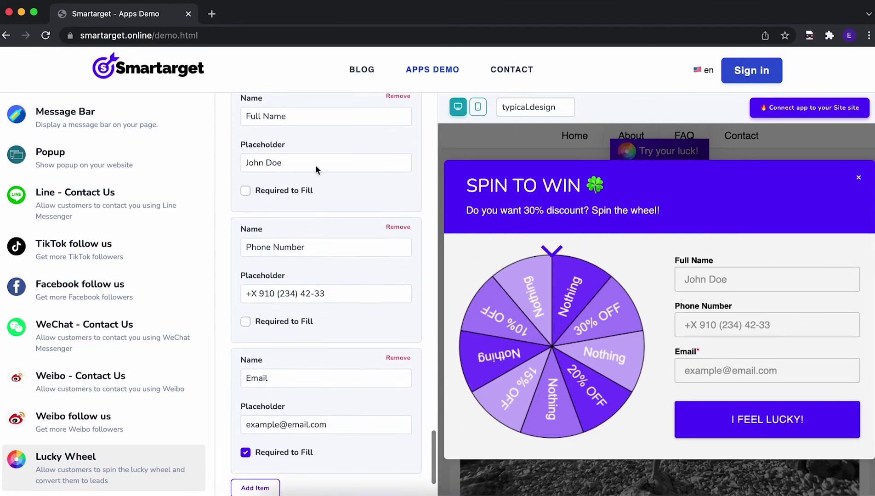
{"action": "scroll", "coordinate": [321, 175], "scroll_direction": "up", "scroll_amount": 1}
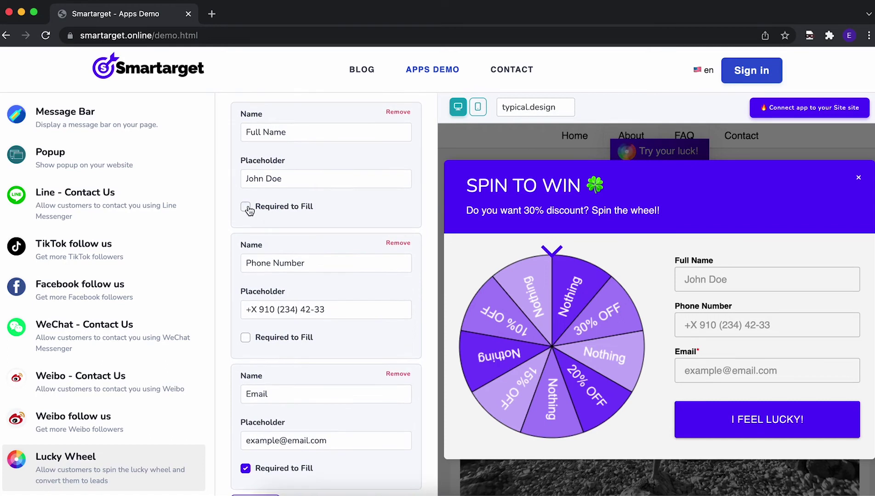
{"action": "scroll", "coordinate": [314, 267], "scroll_direction": "down", "scroll_amount": 3}
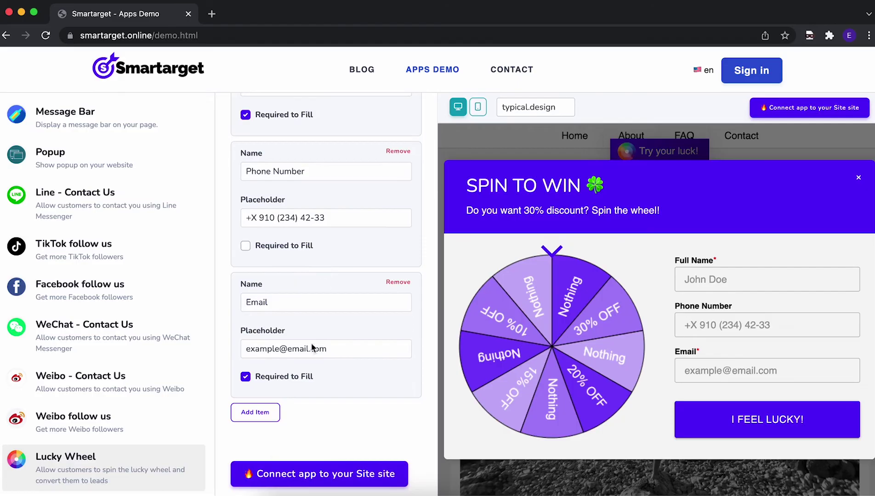
{"action": "left_click", "coordinate": [267, 472]}
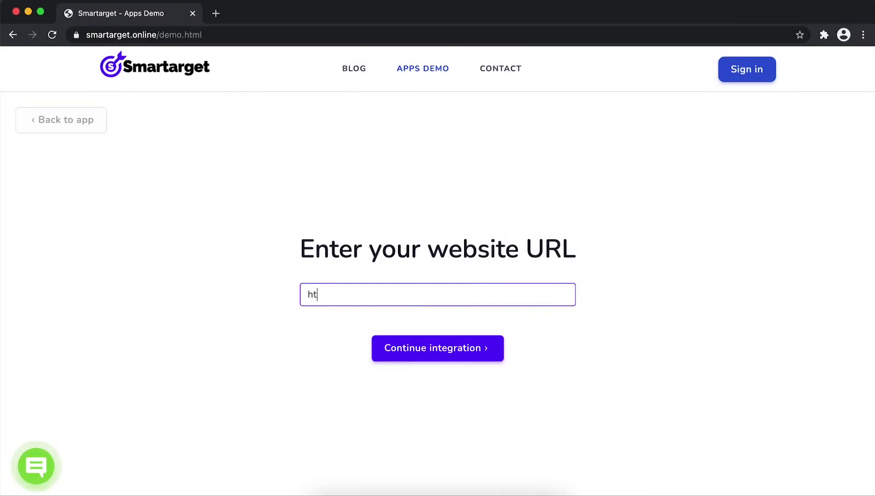
{"action": "type", "text": "https://example"}
{"action": "type", "text": ".com"}
{"action": "key", "text": "Return"}
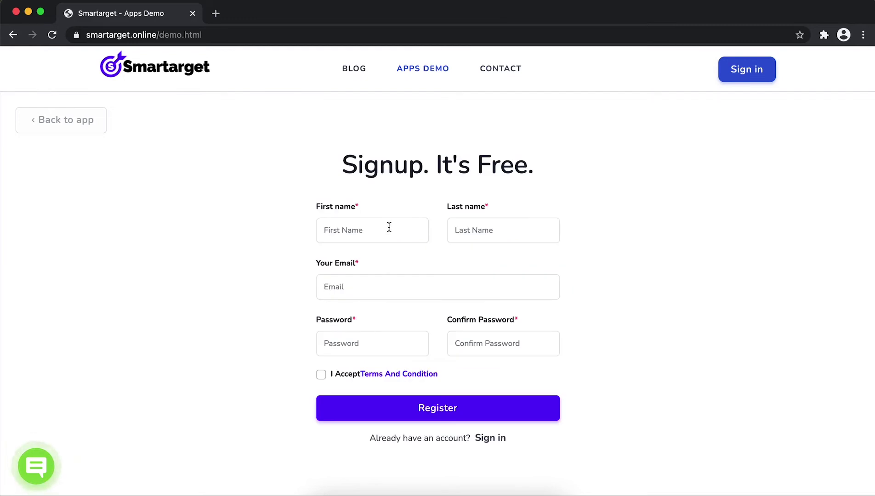
Register with first name, last name, email and confirmed password, accepting the terms
{"action": "left_click", "coordinate": [388, 228]}
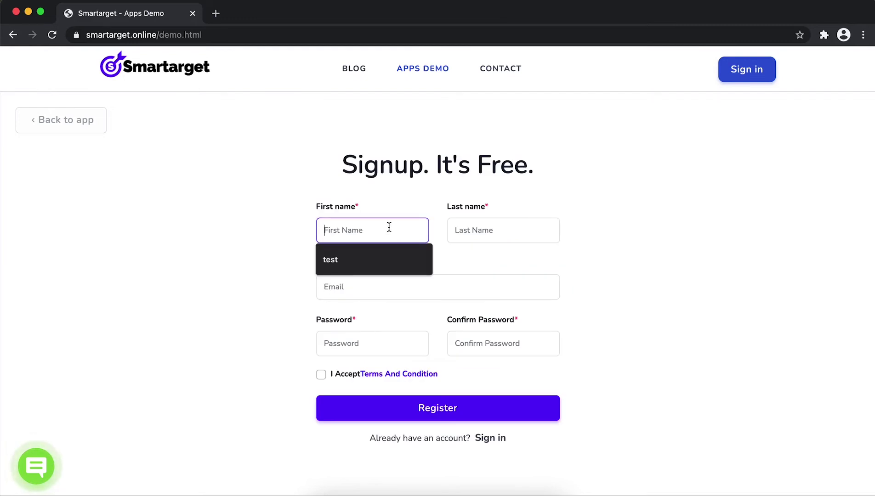
{"action": "type", "text": "John"}
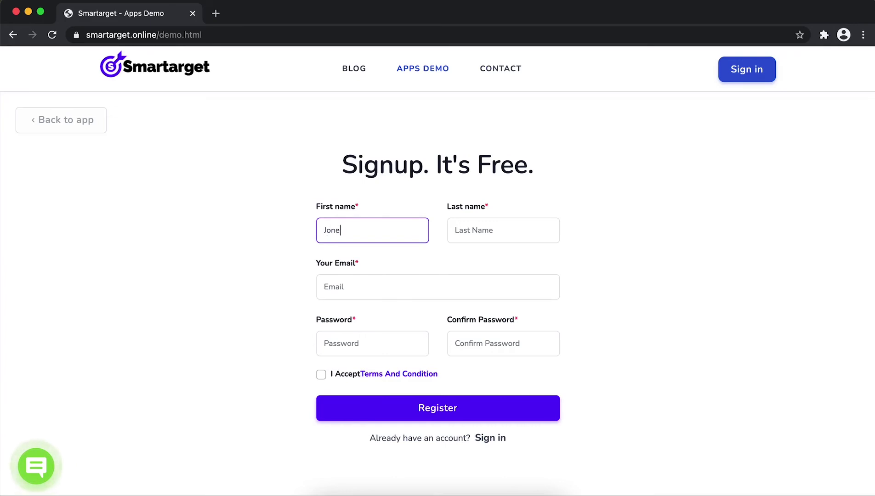
{"action": "key", "text": "Tab"}
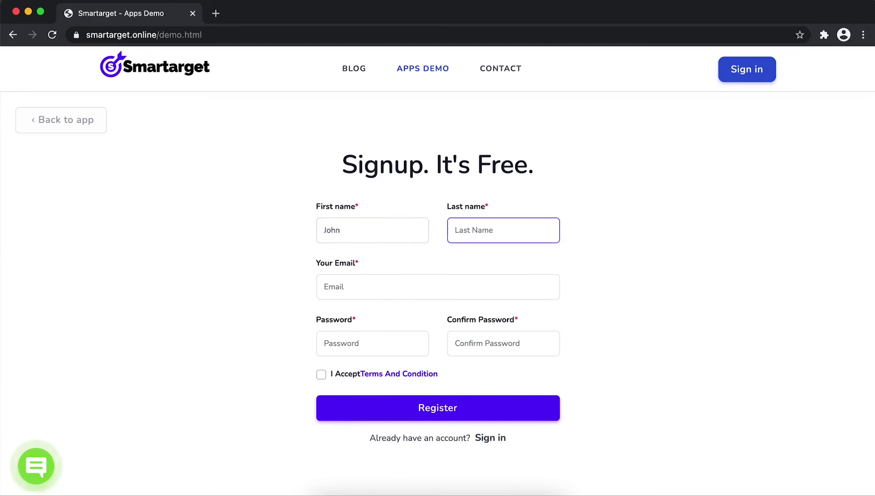
{"action": "type", "text": "Doe"}
{"action": "key", "text": "Tab"}
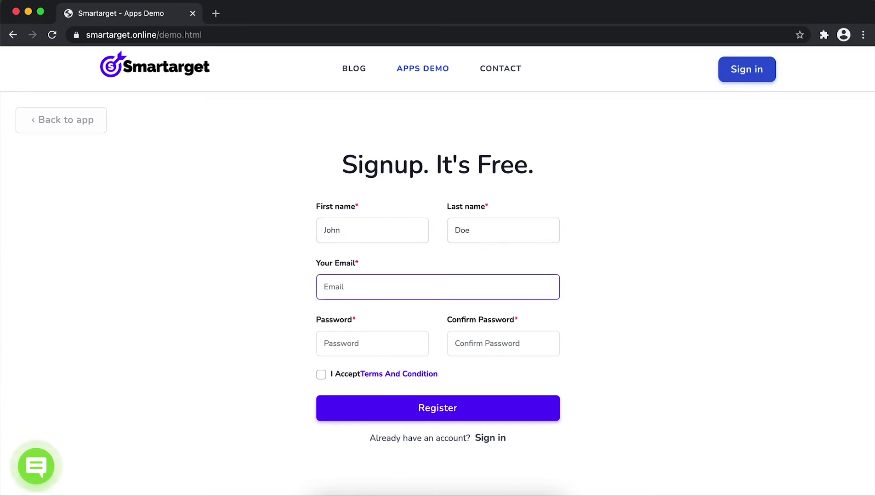
{"action": "type", "text": "jon"}
{"action": "key", "text": "Tab"}
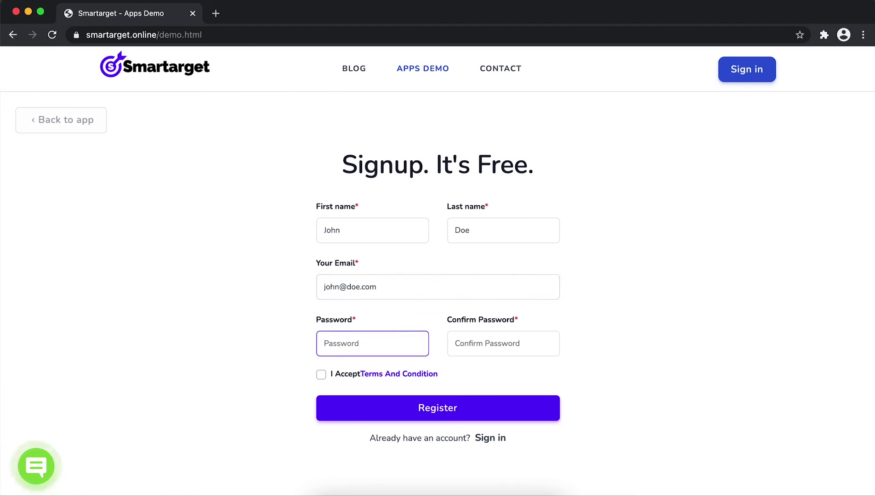
{"action": "key", "text": "Tab"}
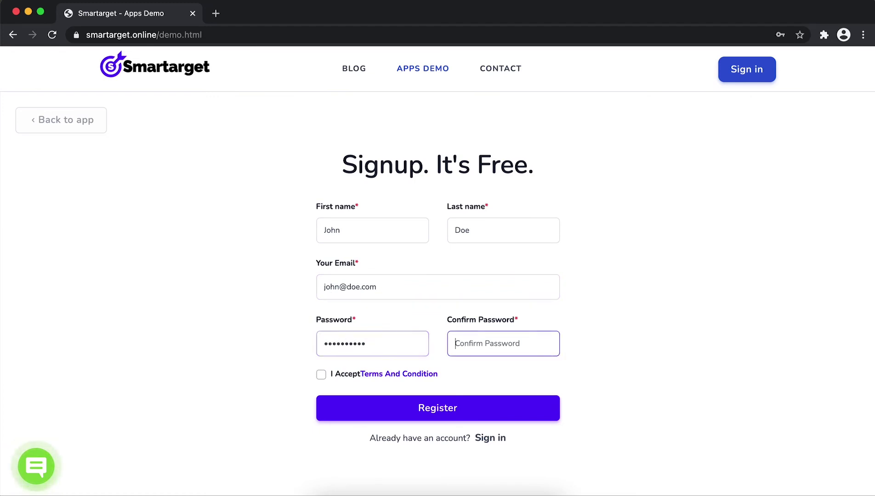
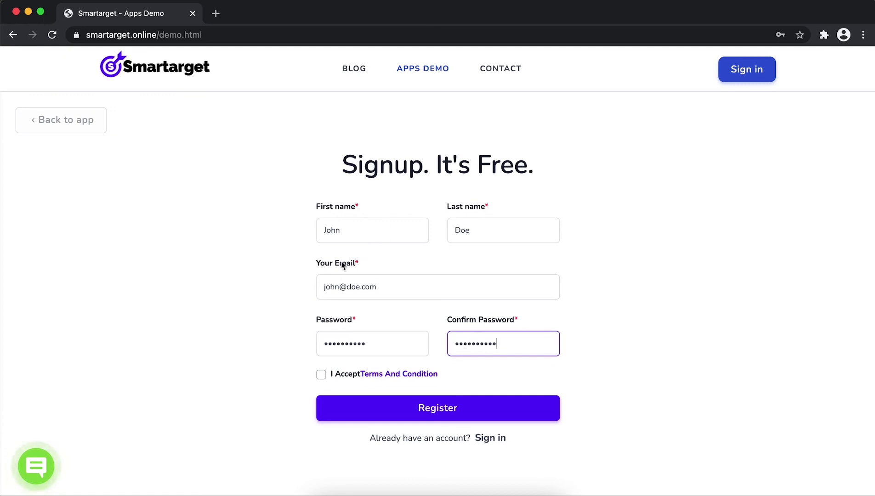
{"action": "left_click", "coordinate": [321, 374]}
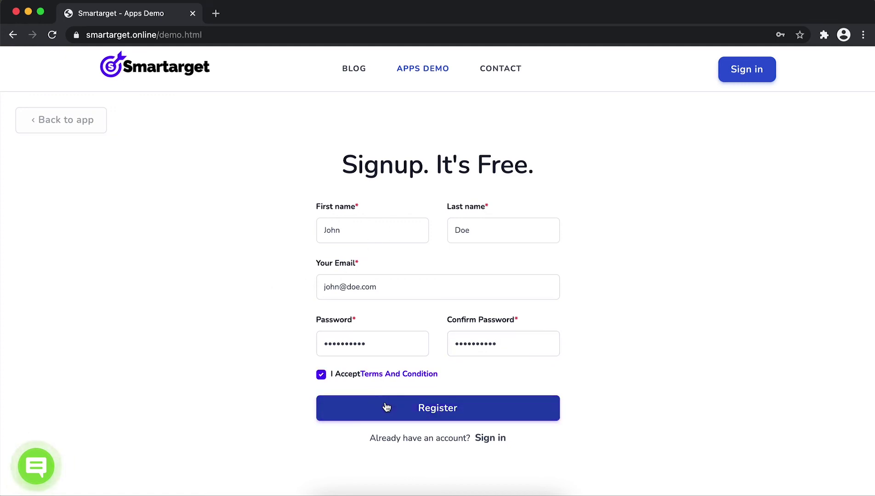
{"action": "left_click", "coordinate": [387, 408]}
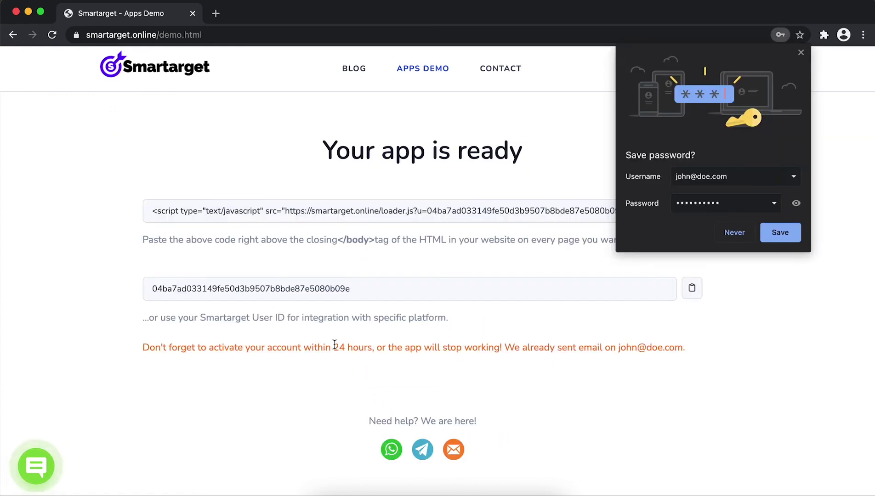
Decline Chrome's password save, copy the embed script, and highlight the </body> tag instruction
{"action": "left_click", "coordinate": [734, 232]}
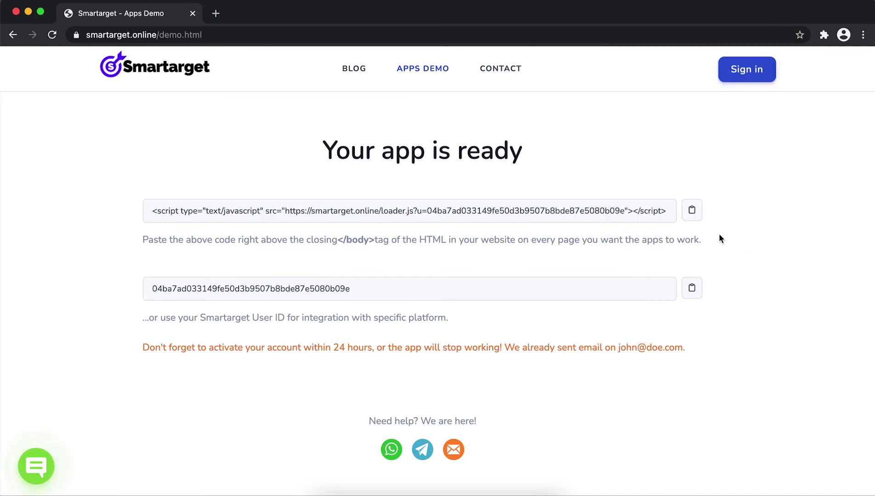
{"action": "left_click", "coordinate": [692, 210]}
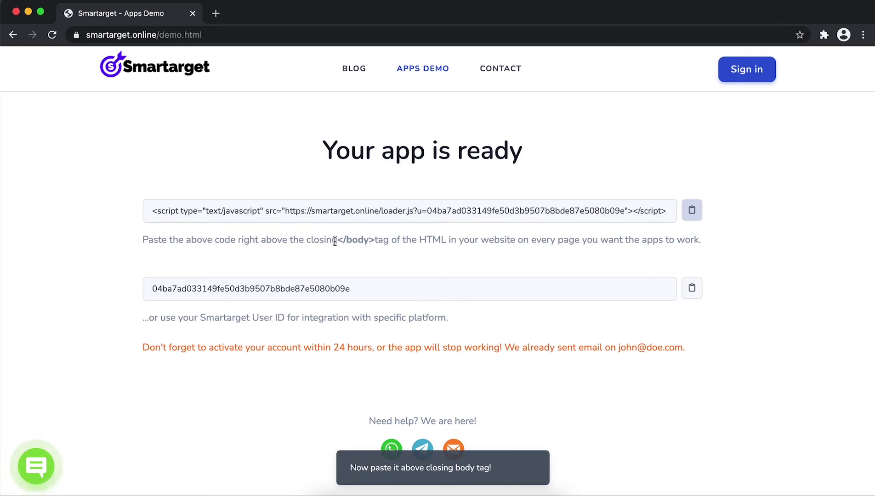
{"action": "left_click_drag", "start_coordinate": [335, 241], "coordinate": [374, 241]}
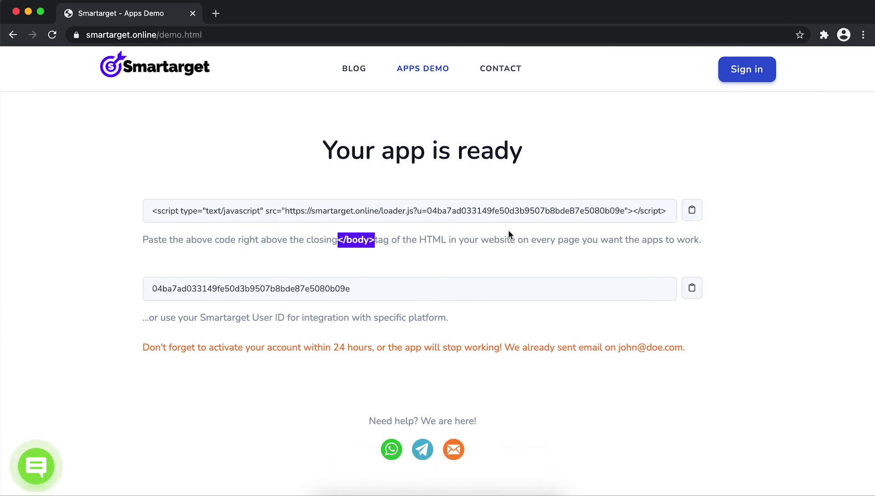